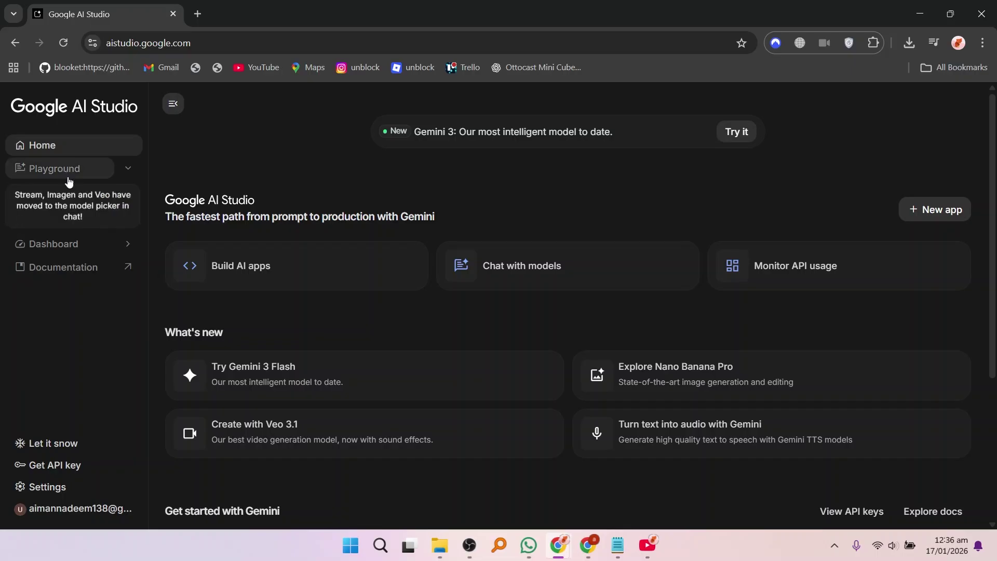
Open the most recently modified Flash UI app from the list of your own apps
{"action": "left_click", "coordinate": [63, 217]}
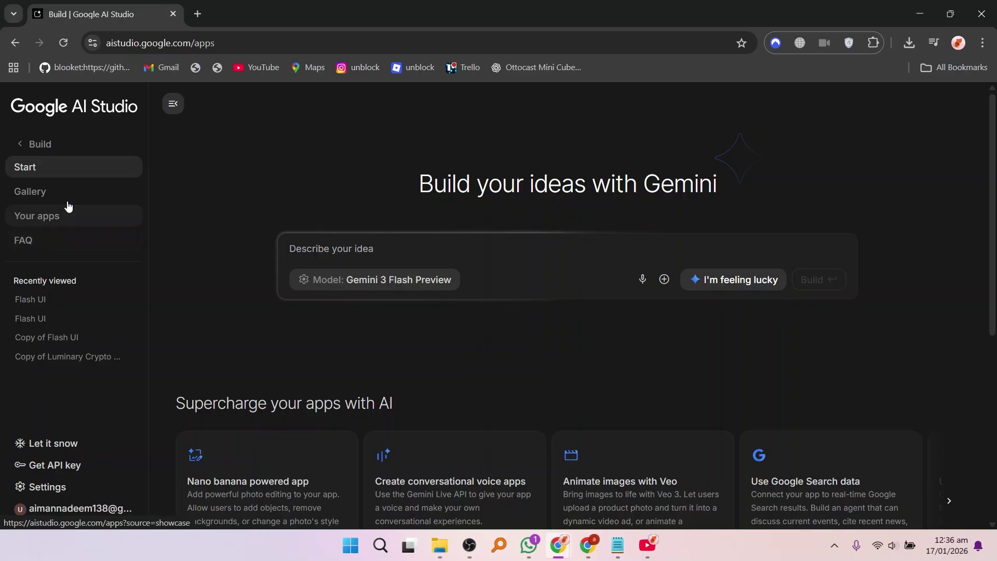
{"action": "left_click", "coordinate": [53, 225]}
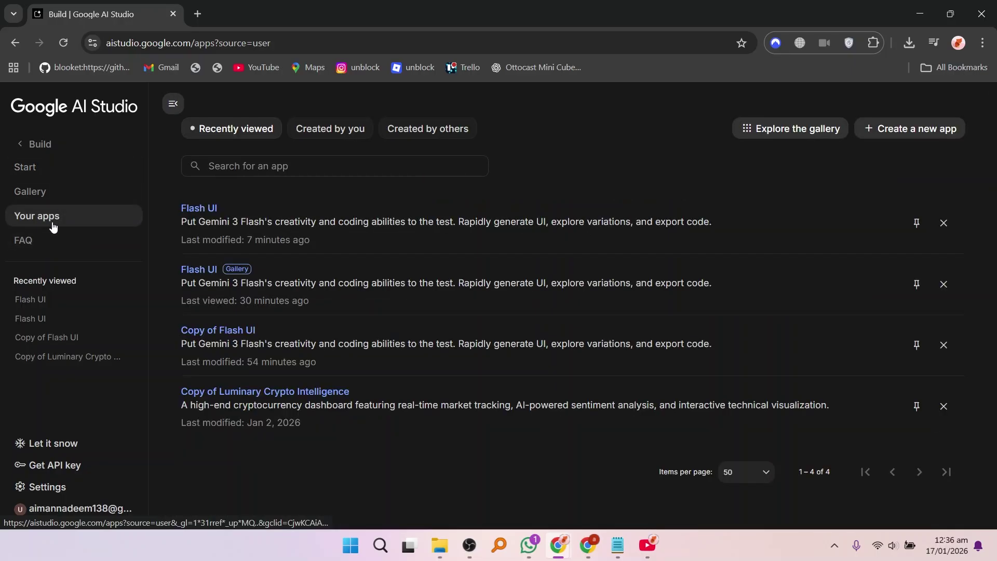
{"action": "left_click", "coordinate": [210, 212]}
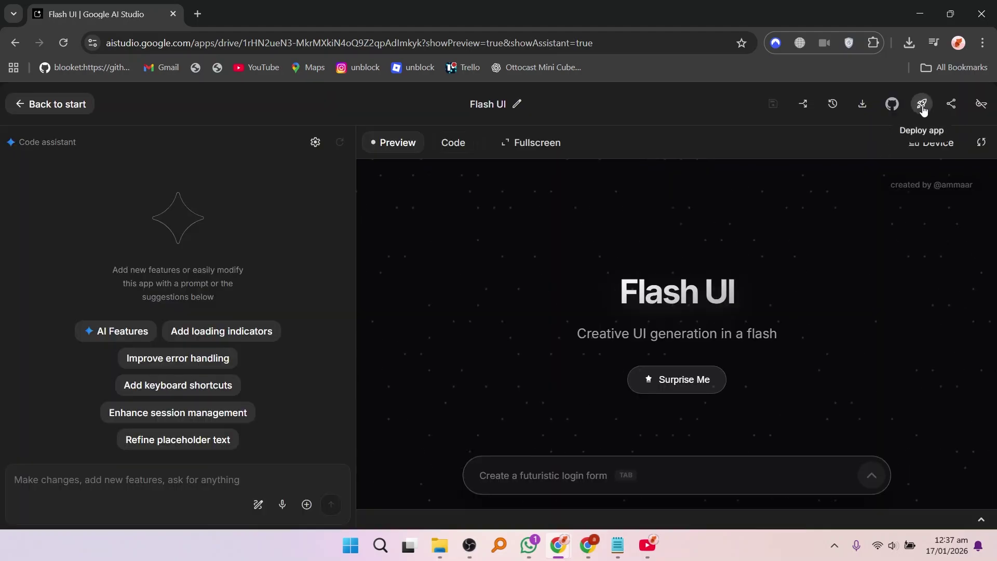
Start deploying the app on Google Cloud and create a new cloud project named Gemini Project
{"action": "left_click", "coordinate": [923, 105]}
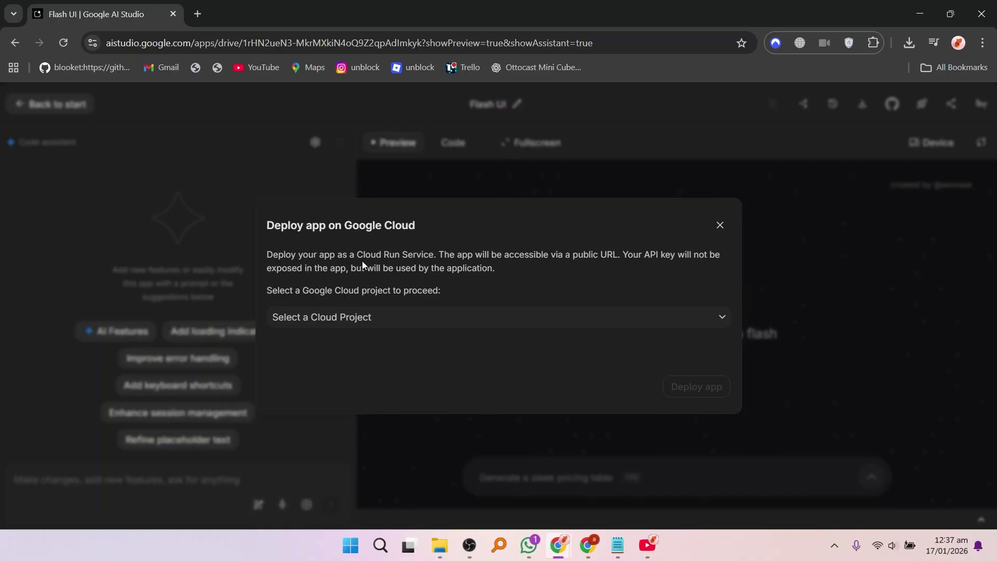
{"action": "left_click", "coordinate": [362, 322]}
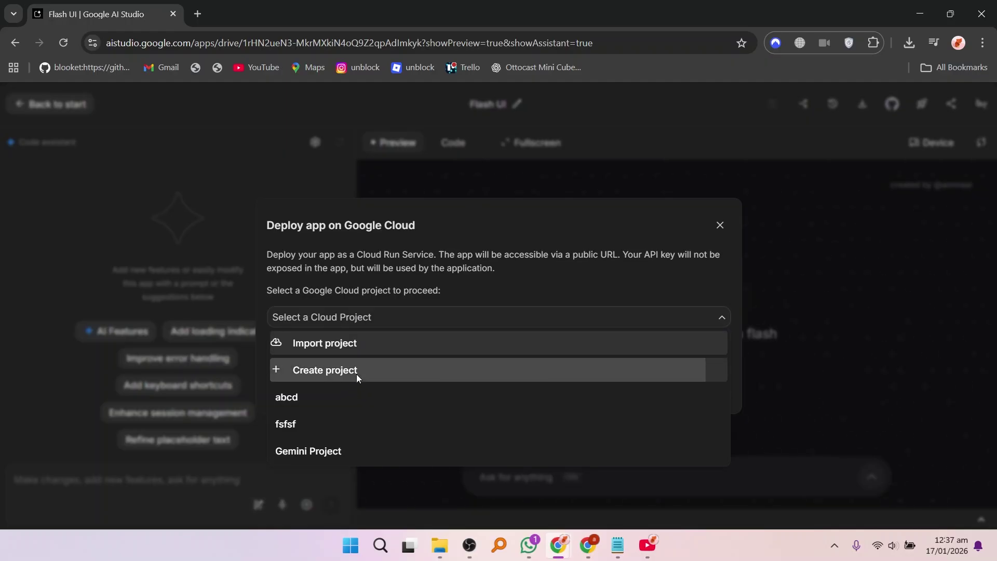
{"action": "left_click", "coordinate": [357, 374]}
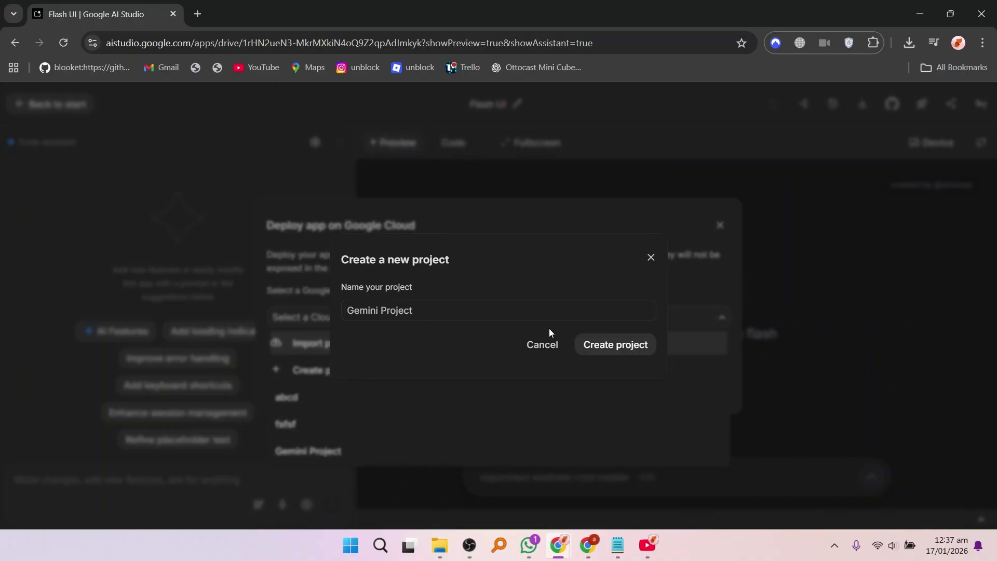
{"action": "left_click", "coordinate": [606, 345]}
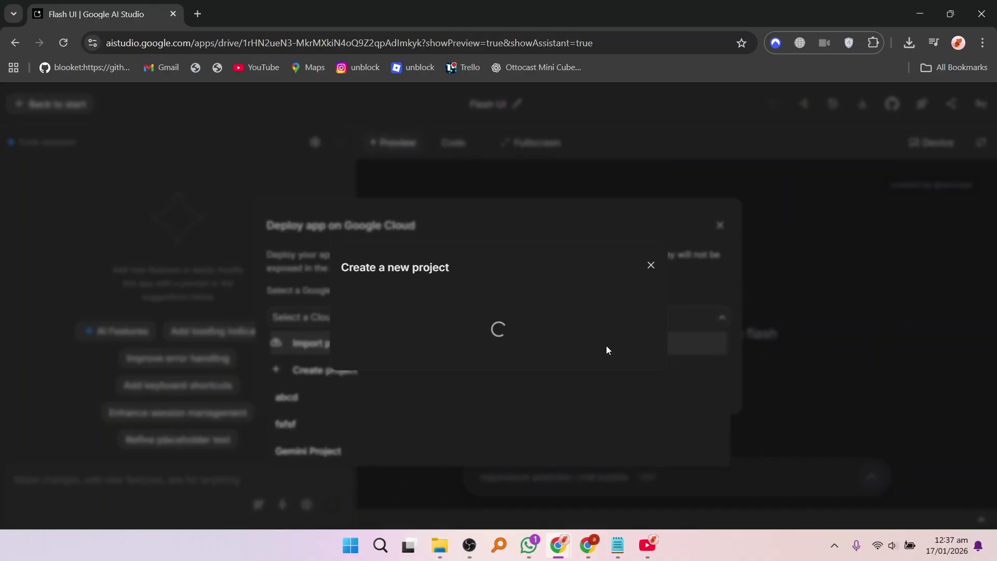
Choose Gemini Project as the cloud project for the deployment and refresh its billing status
{"action": "left_click", "coordinate": [453, 324]}
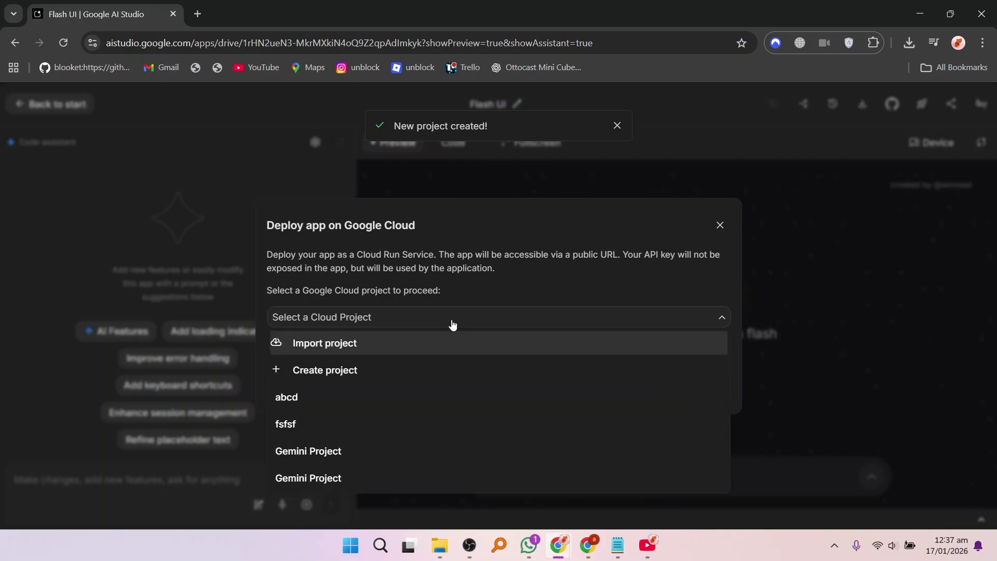
{"action": "left_click", "coordinate": [357, 456]}
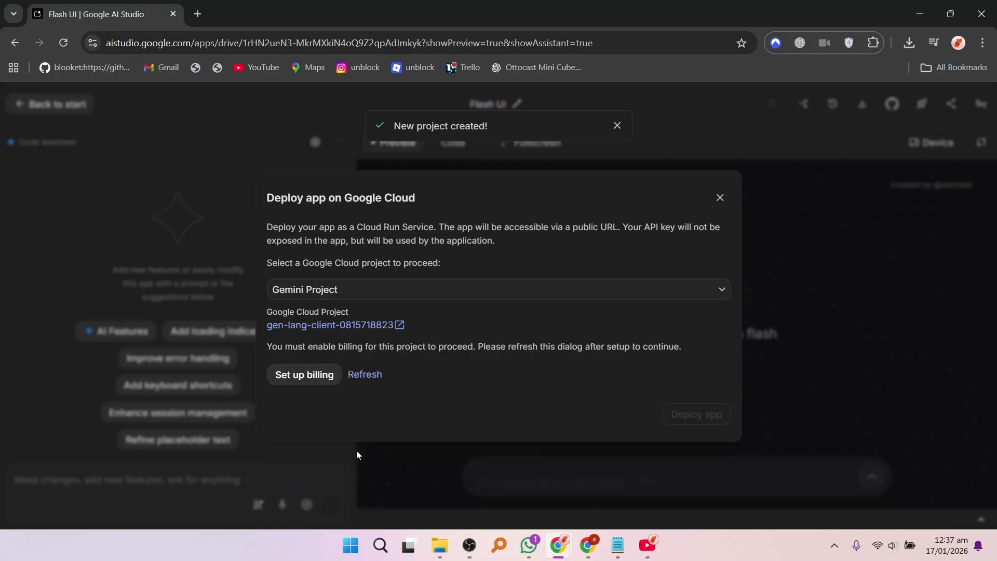
{"action": "left_click", "coordinate": [373, 375]}
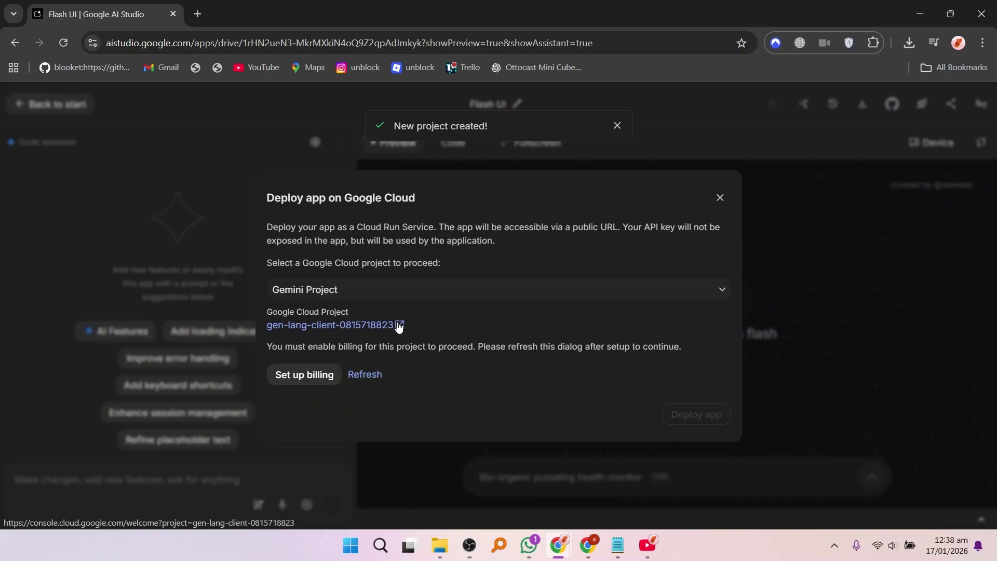
Look over the project's welcome page in the Google Cloud console and return to the deployment dialog in AI Studio
{"action": "left_click", "coordinate": [399, 326]}
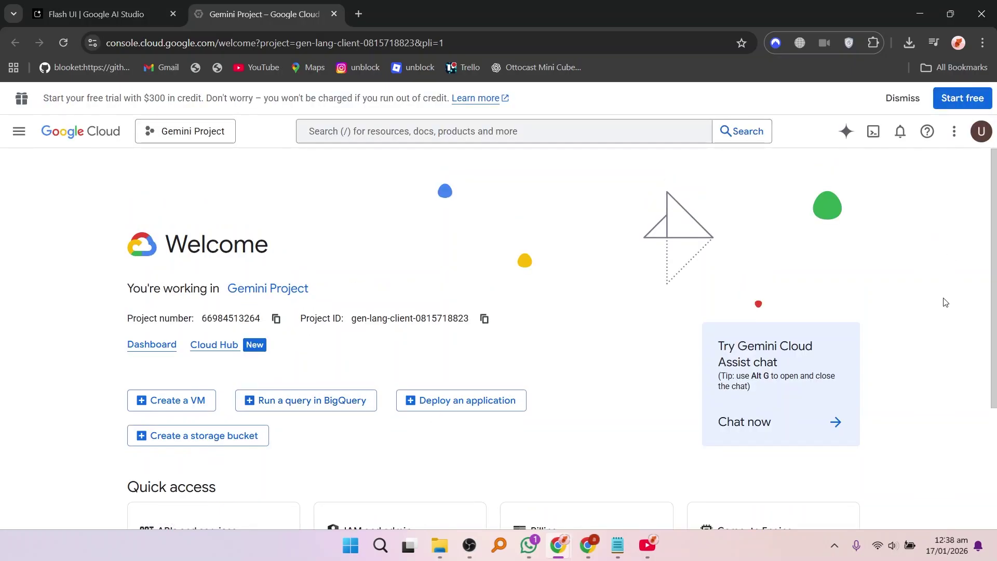
{"action": "scroll", "coordinate": [945, 302], "scroll_direction": "down", "scroll_amount": 1}
{"action": "scroll", "coordinate": [945, 303], "scroll_direction": "down", "scroll_amount": 3}
{"action": "scroll", "coordinate": [946, 302], "scroll_direction": "up", "scroll_amount": 4}
{"action": "left_click", "coordinate": [104, 14]}
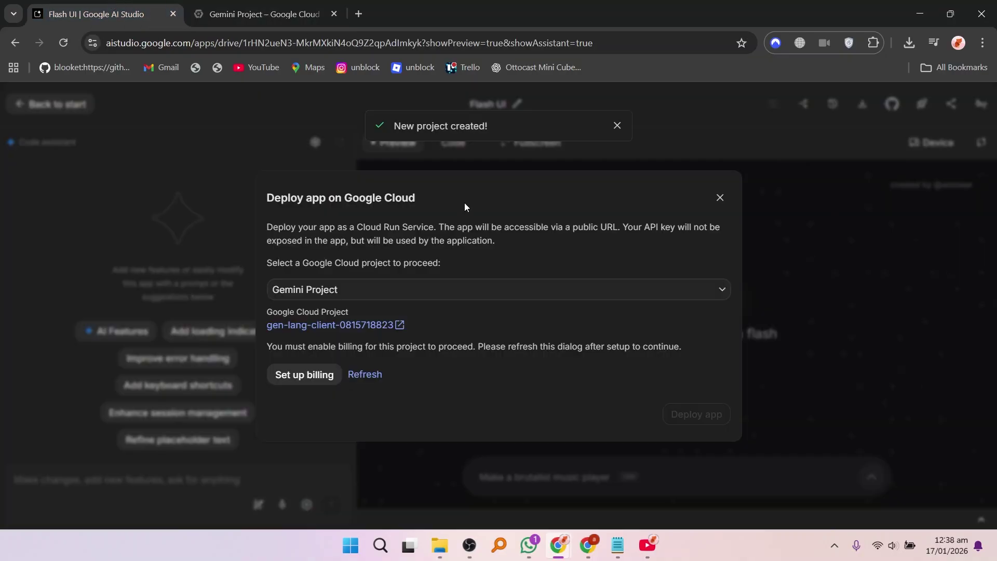
Start the project's billing setup, set the country to United States, and agree to continue to the second step
{"action": "left_click", "coordinate": [319, 374]}
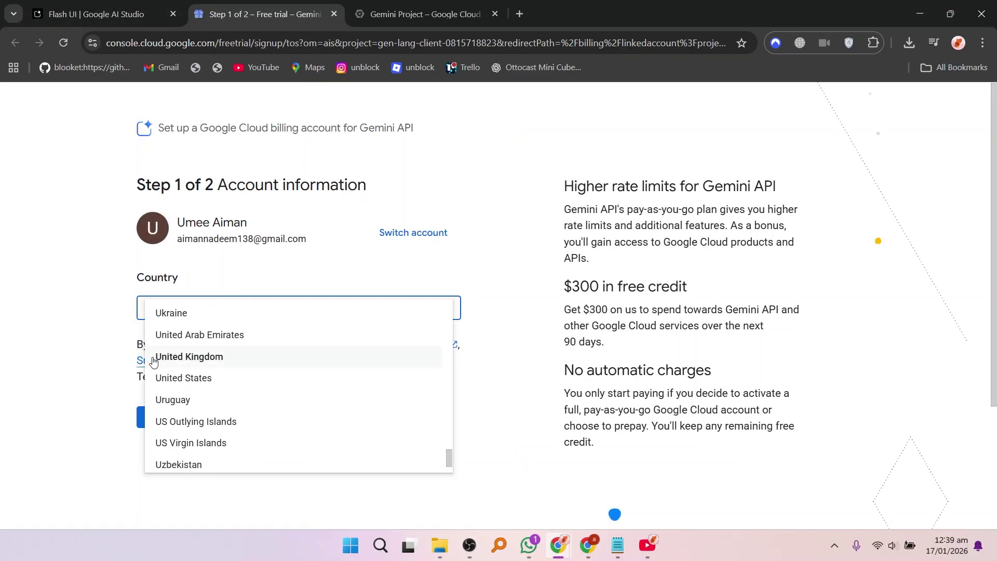
{"action": "left_click", "coordinate": [170, 379]}
{"action": "left_click", "coordinate": [178, 416]}
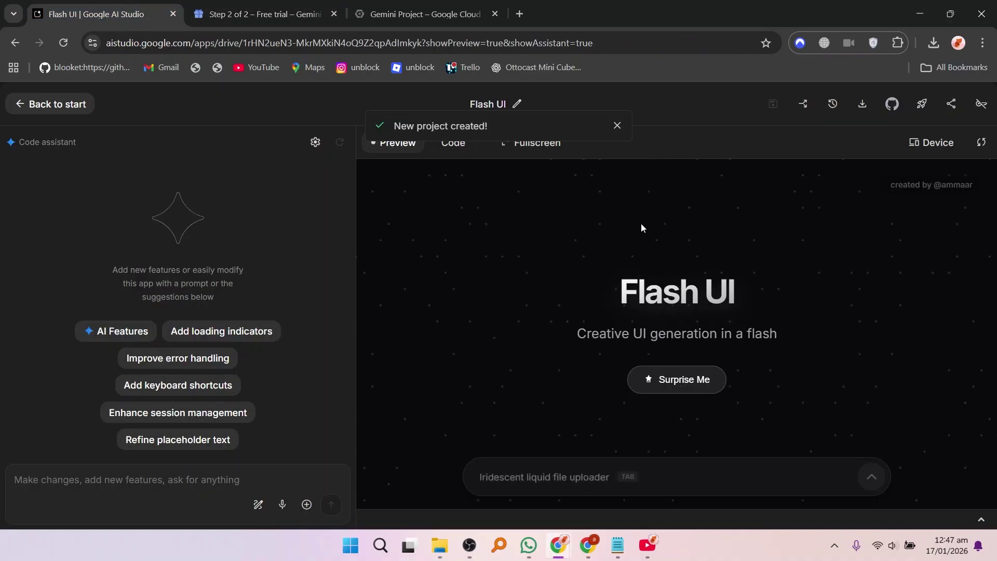
Check the Flash UI app's GitHub commit status and go back to the app list
{"action": "left_click", "coordinate": [893, 110]}
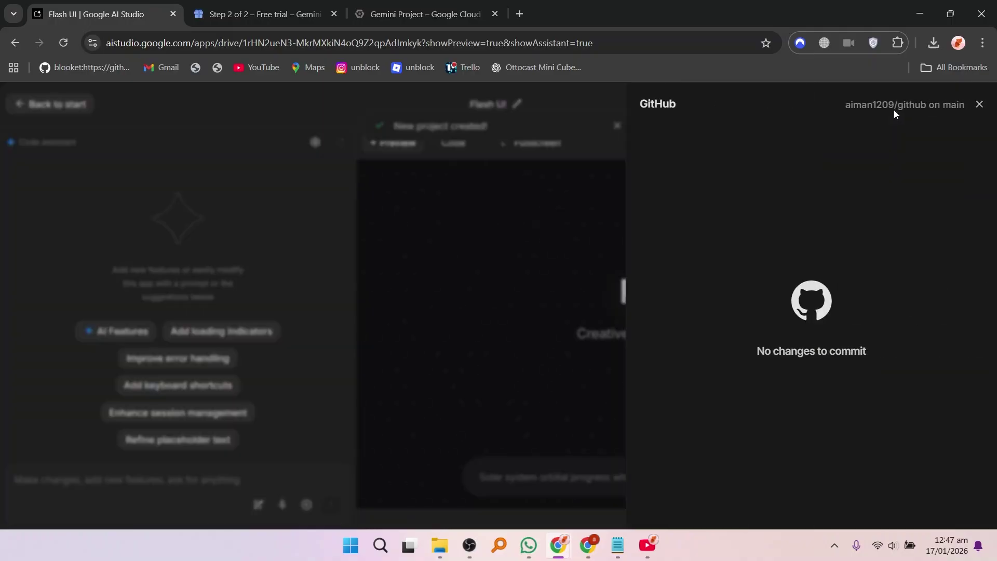
{"action": "left_click", "coordinate": [15, 42]}
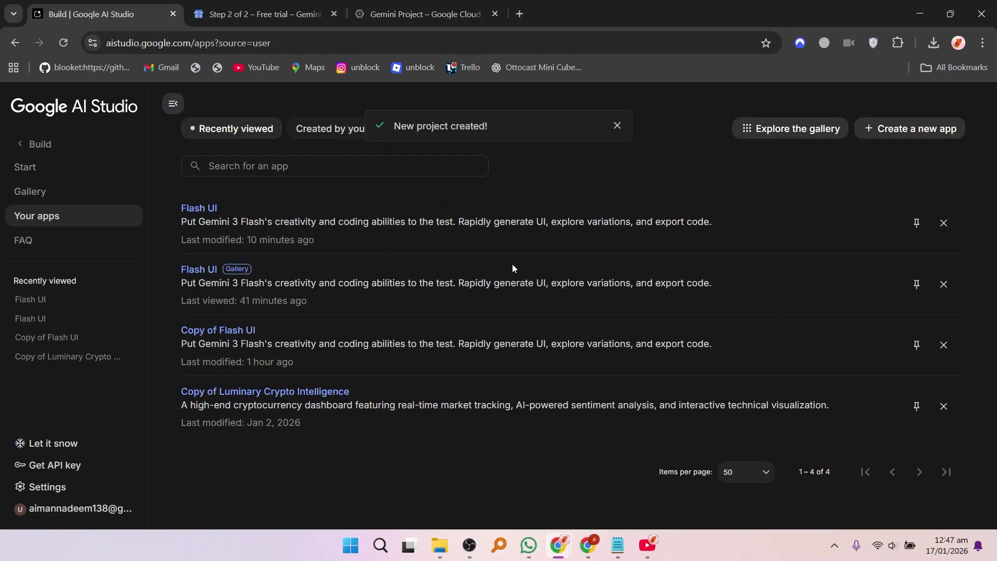
Open the gallery version of Flash UI and save it for GitHub as a new copy named Copy of Flash UI
{"action": "left_click", "coordinate": [205, 271]}
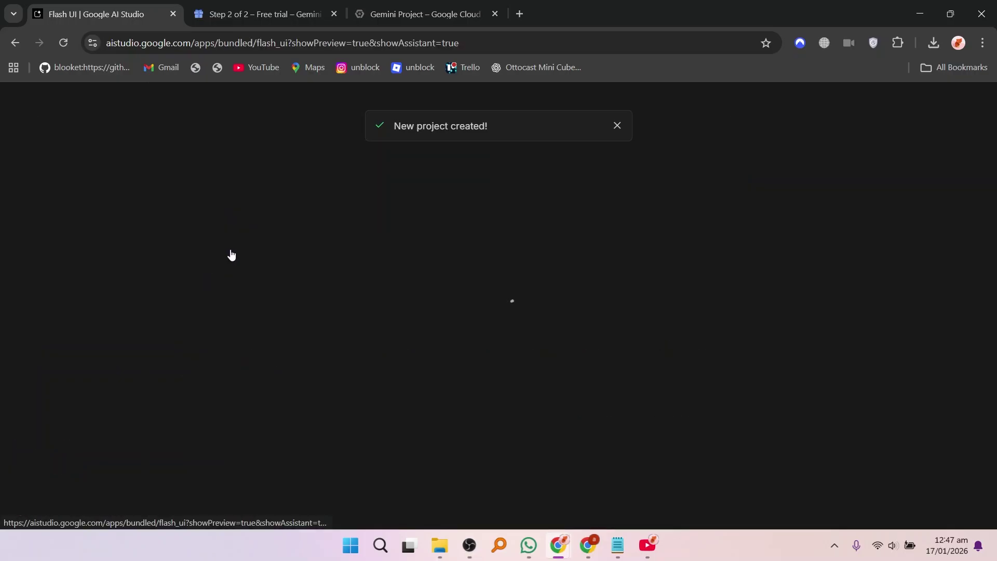
{"action": "left_click", "coordinate": [893, 108]}
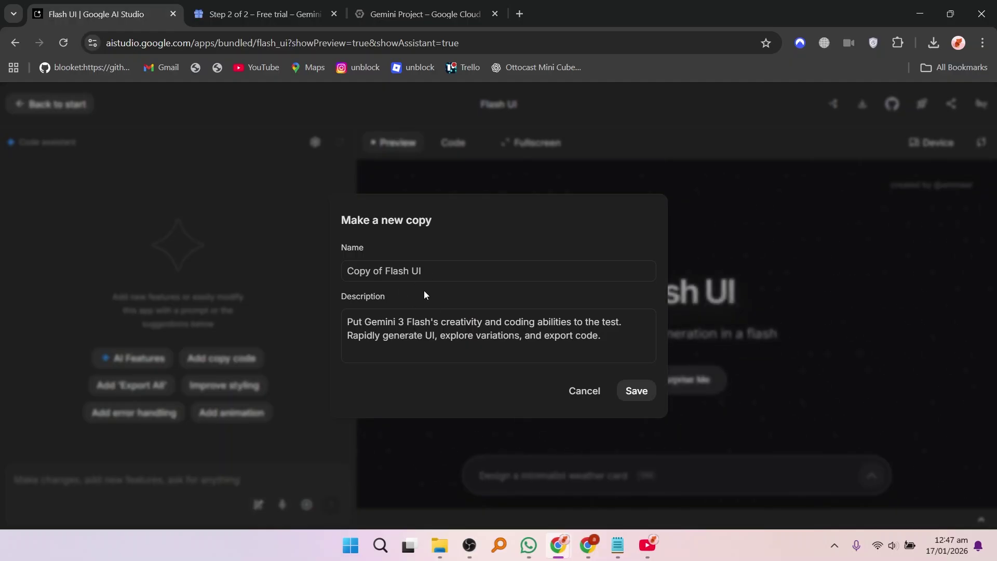
{"action": "left_click", "coordinate": [636, 391]}
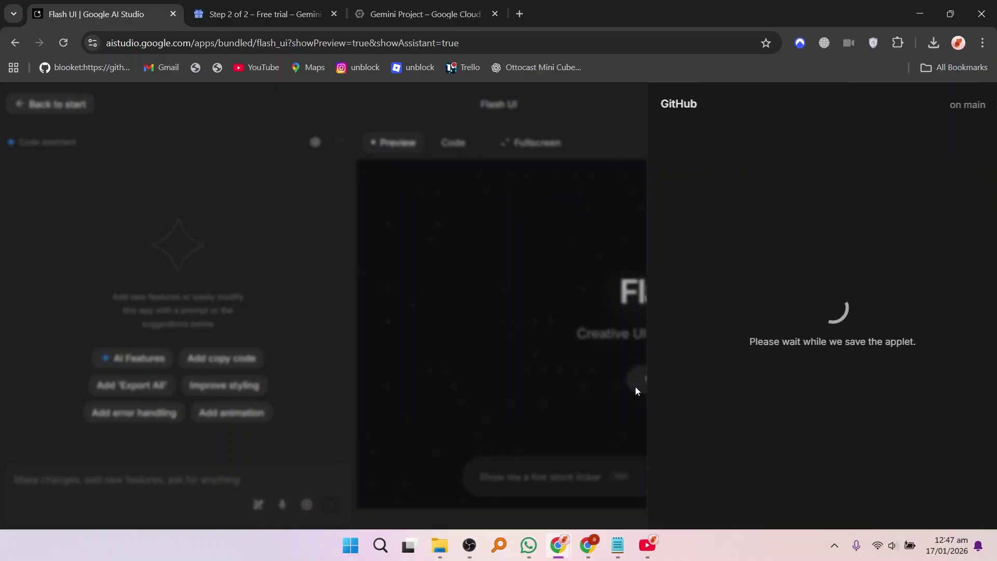
Try to create a private GitHub repository named abc with the description github
{"action": "left_click", "coordinate": [939, 502]}
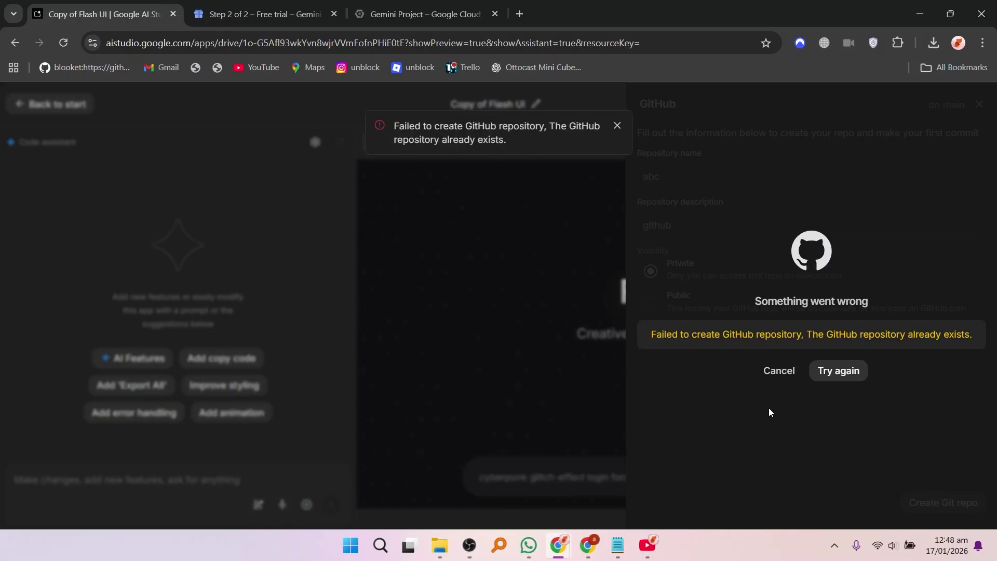
{"action": "left_click", "coordinate": [784, 372]}
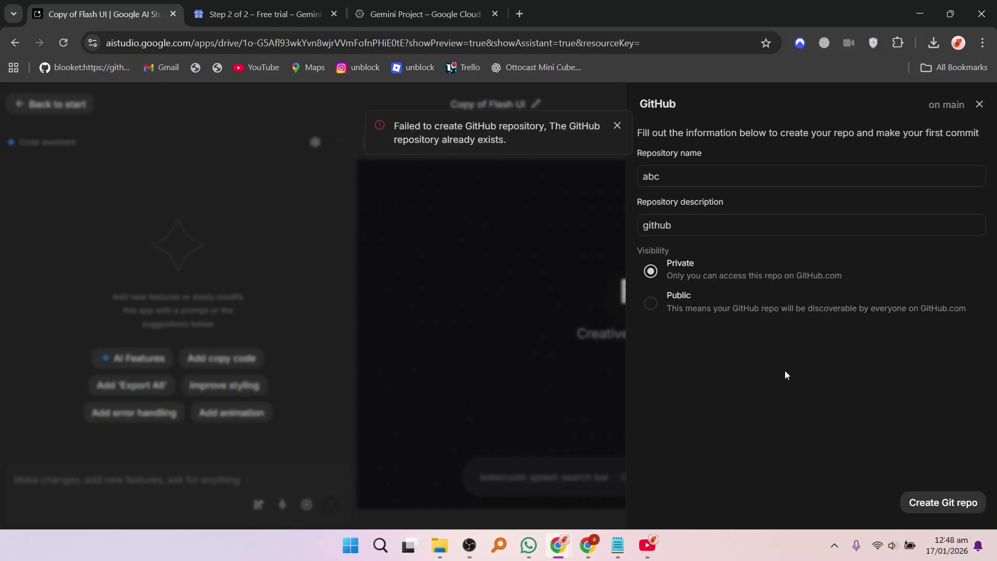
Create a GitHub repository named abcaxsA for the app copy, and stage and commit all changes to it
{"action": "left_click", "coordinate": [684, 225]}
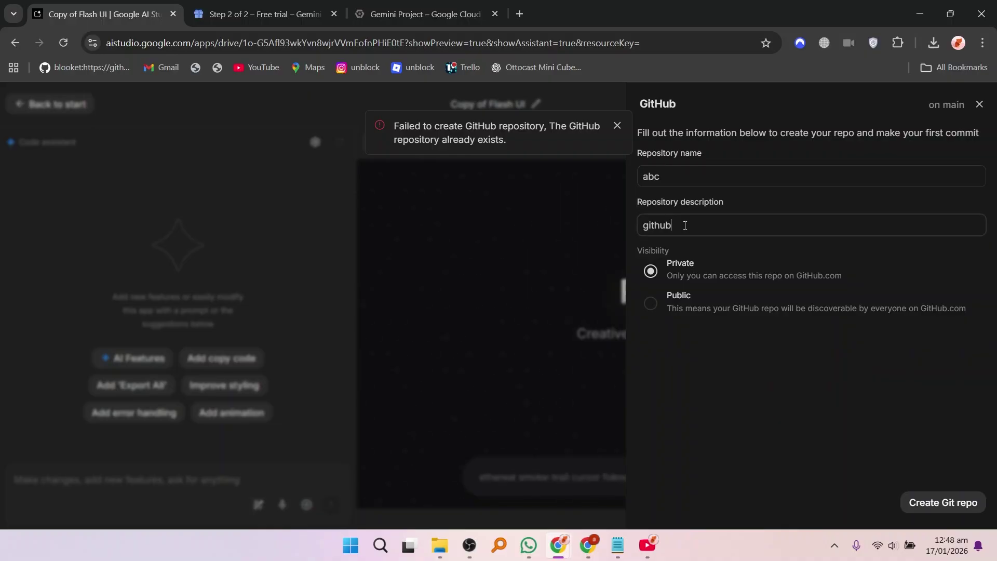
{"action": "left_click", "coordinate": [915, 503]}
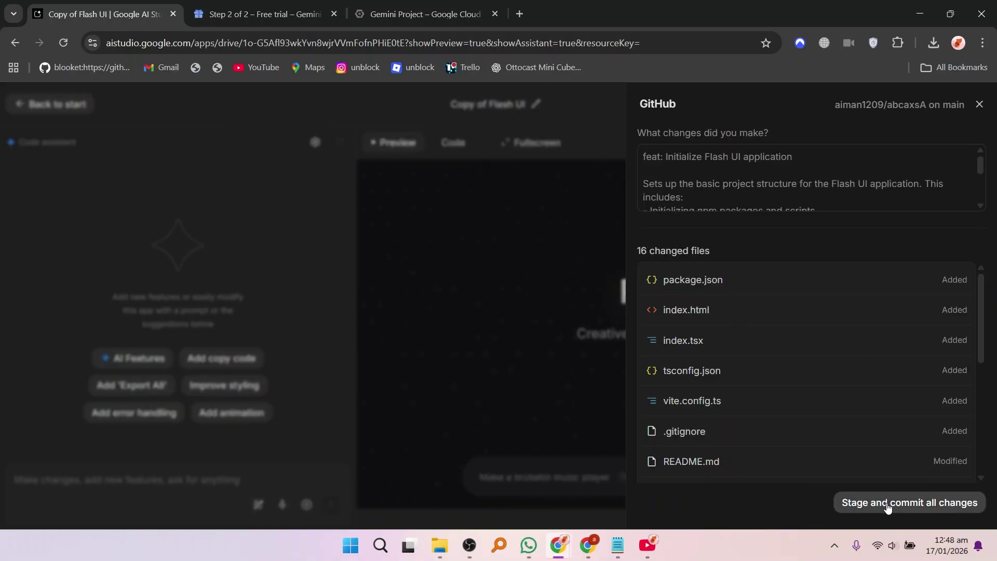
{"action": "left_click", "coordinate": [887, 503]}
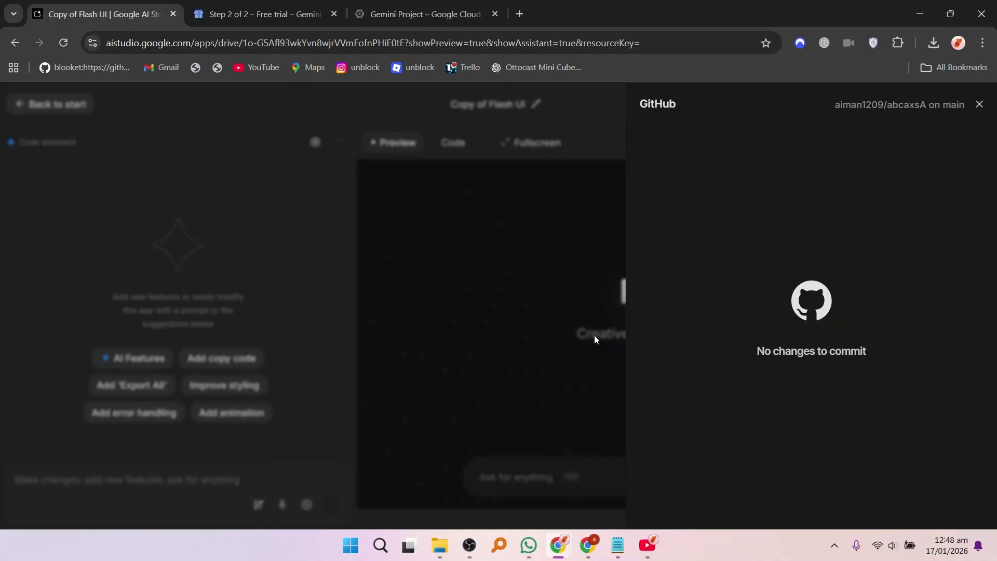
Search the web for vercel in a new browser tab and open the Vercel site
{"action": "left_click", "coordinate": [520, 14]}
{"action": "type", "text": "vercel"}
{"action": "key", "text": "Return"}
{"action": "left_click", "coordinate": [334, 236]}
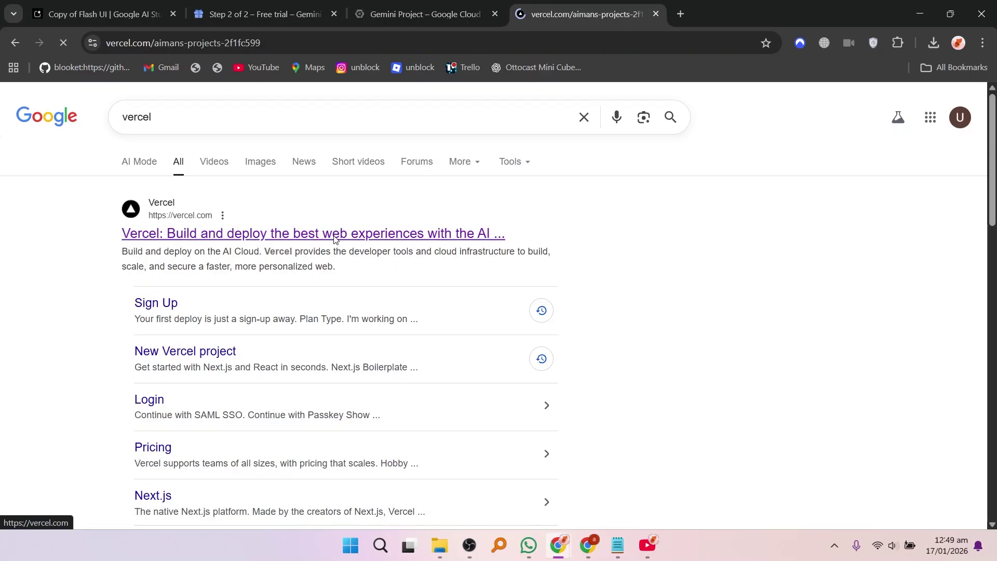
Start a new Vercel project by importing the abcaxsA Git repository
{"action": "left_click", "coordinate": [914, 193]}
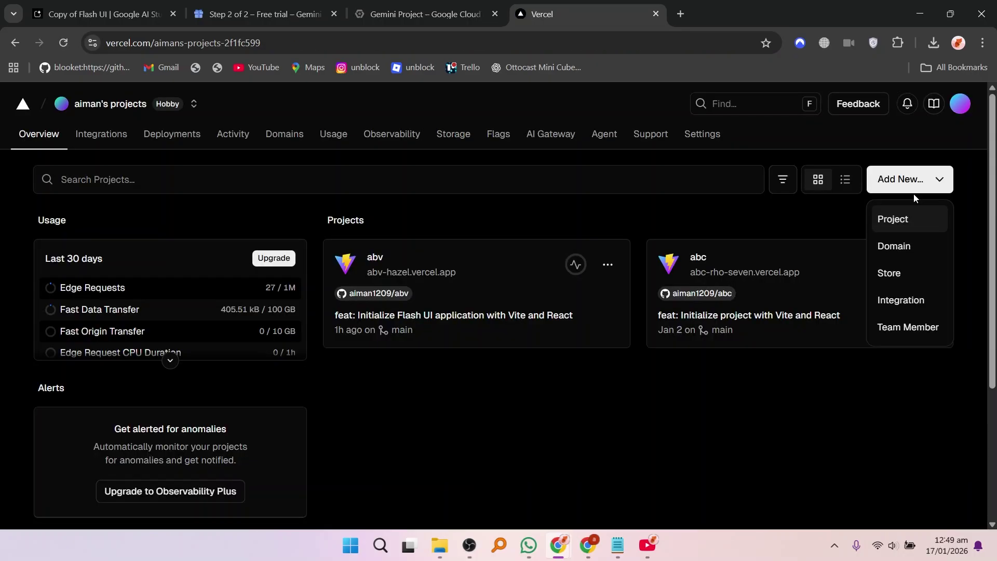
{"action": "left_click", "coordinate": [906, 223]}
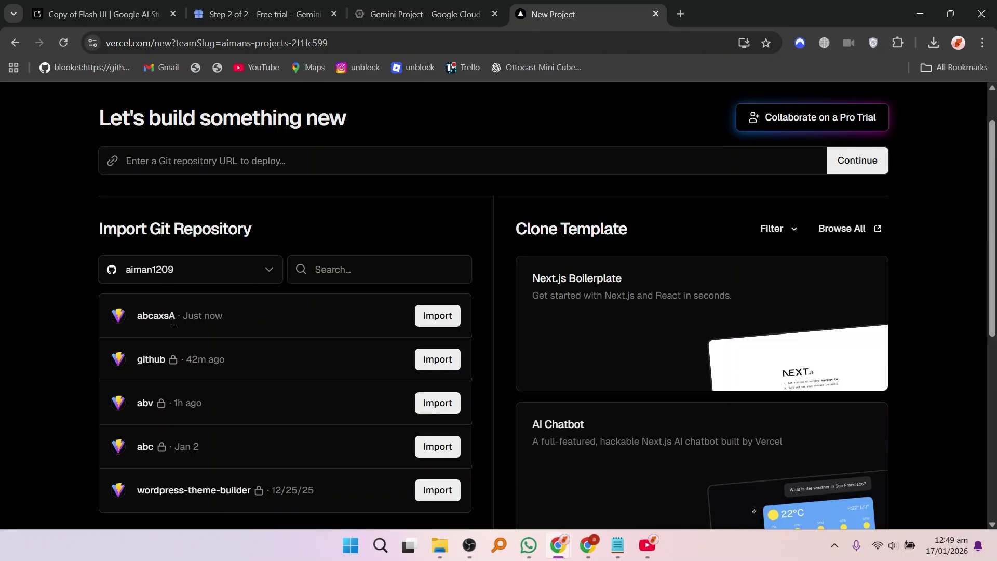
{"action": "double_click", "coordinate": [177, 317]}
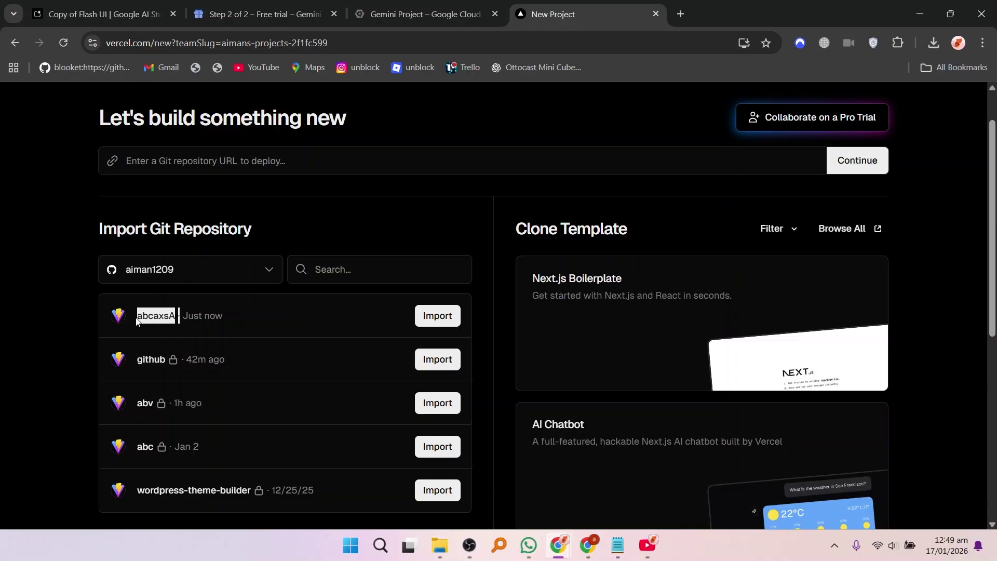
{"action": "left_click", "coordinate": [215, 315]}
{"action": "left_click", "coordinate": [438, 315]}
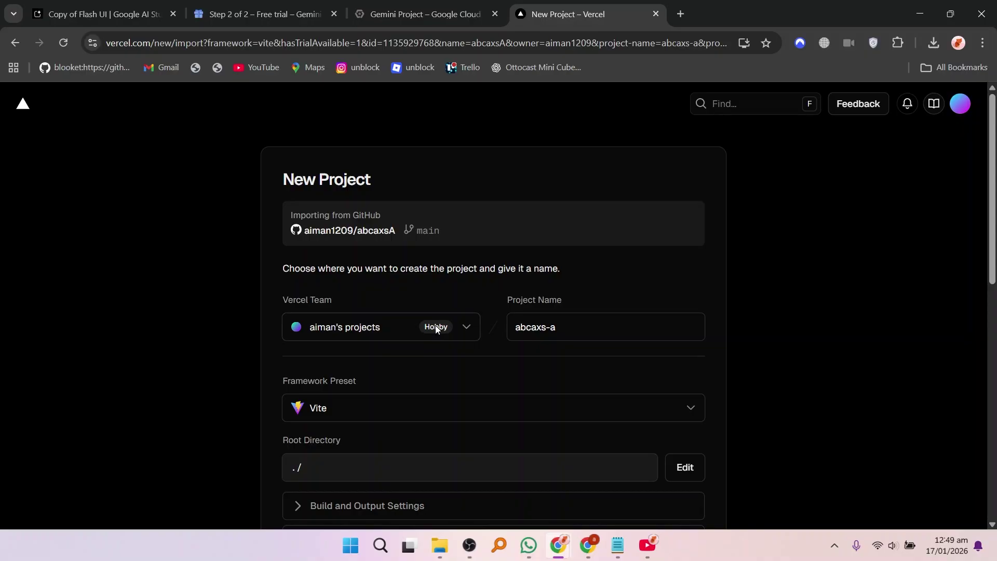
Deploy the abcaxs-a project with the Vite framework preset and the root directory ./
{"action": "scroll", "coordinate": [435, 325], "scroll_direction": "down", "scroll_amount": 5}
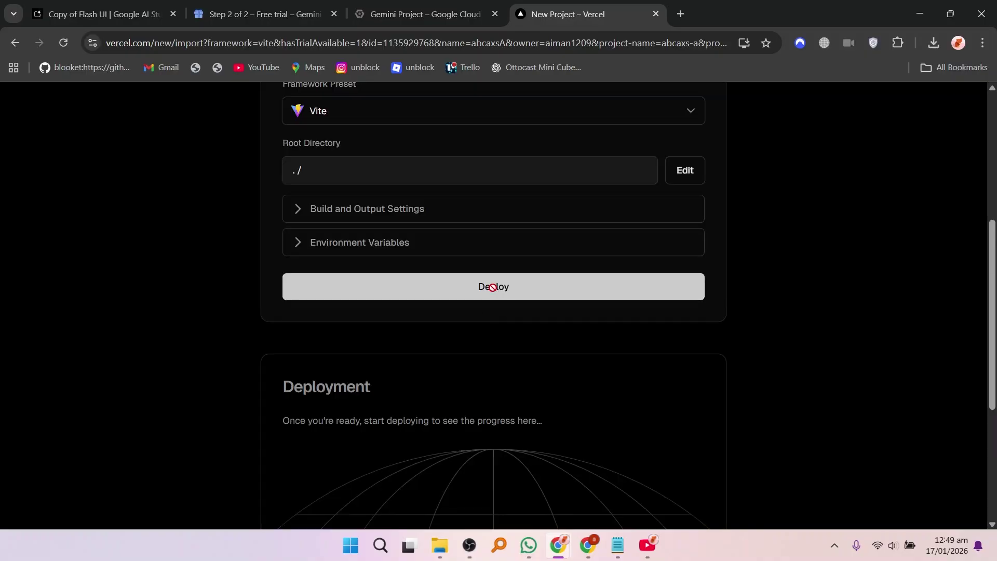
{"action": "left_click", "coordinate": [493, 289]}
{"action": "scroll", "coordinate": [996, 281], "scroll_direction": "up", "scroll_amount": 3}
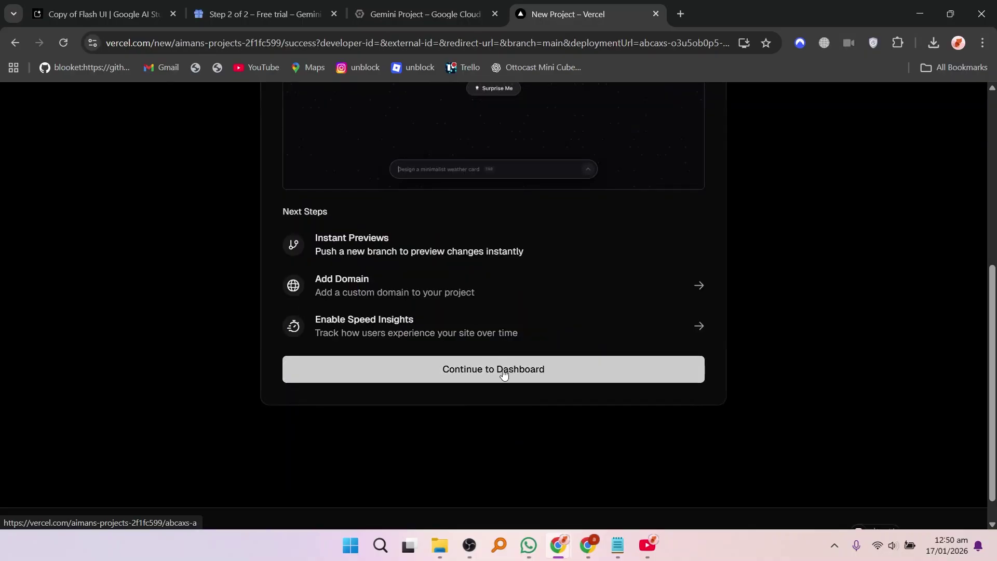
Continue to the abcaxs-a project dashboard and visit the deployed site
{"action": "left_click", "coordinate": [504, 374]}
{"action": "left_click", "coordinate": [845, 189]}
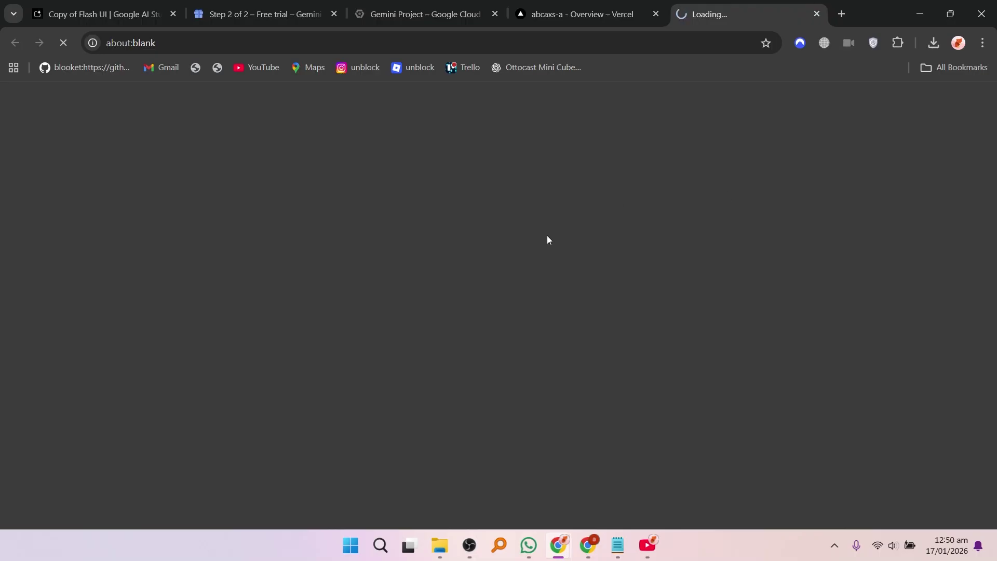